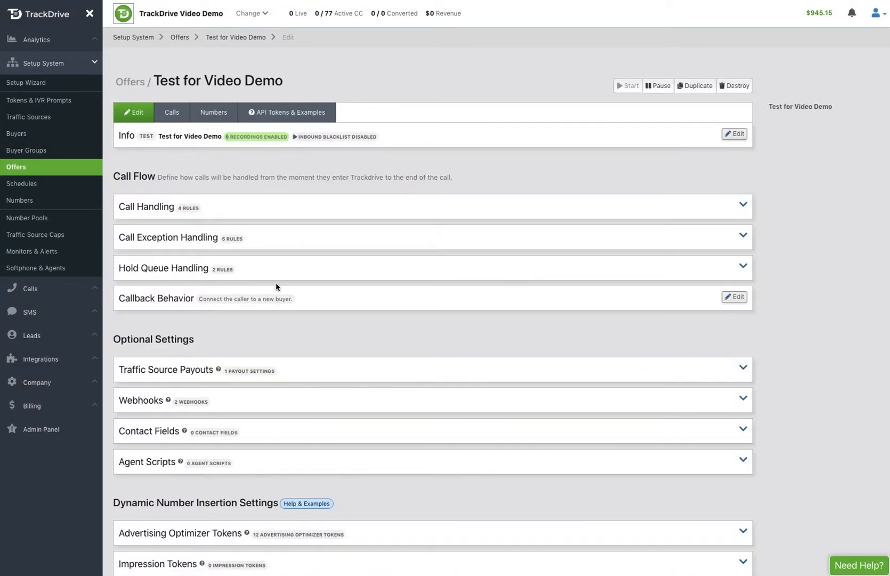
# Step: Create a new contact field with display name First Name and field name first_name
pyautogui.scroll(-3, 340, 338)
pyautogui.scroll(-1, 340, 339)
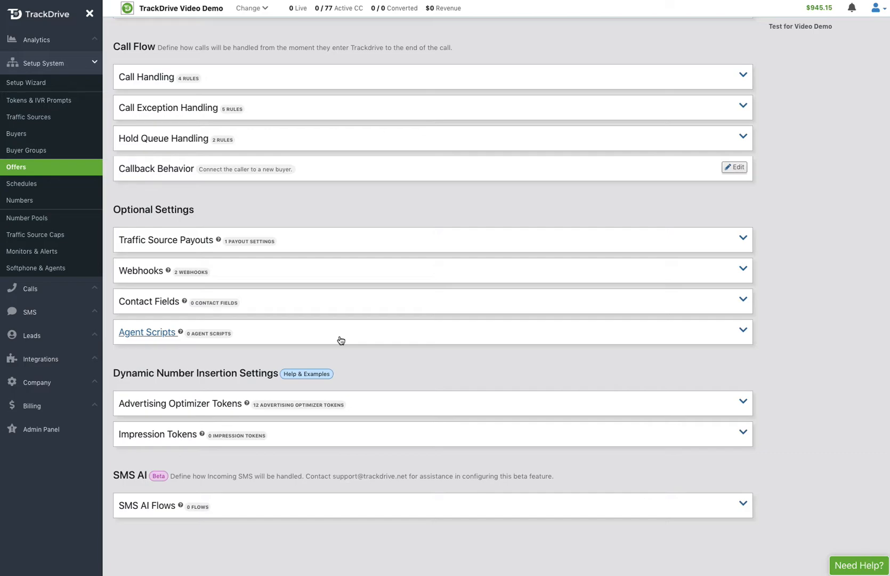
pyautogui.click(142, 304)
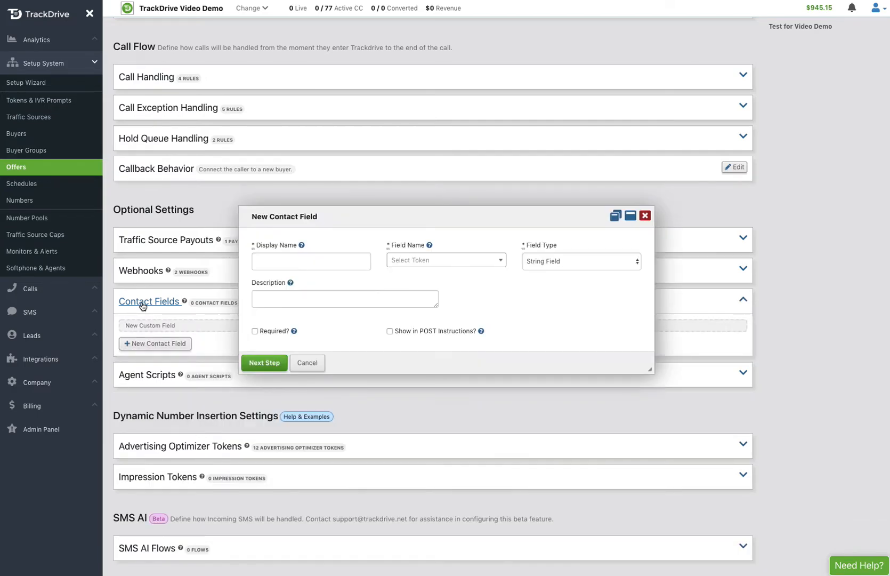
pyautogui.click(266, 265)
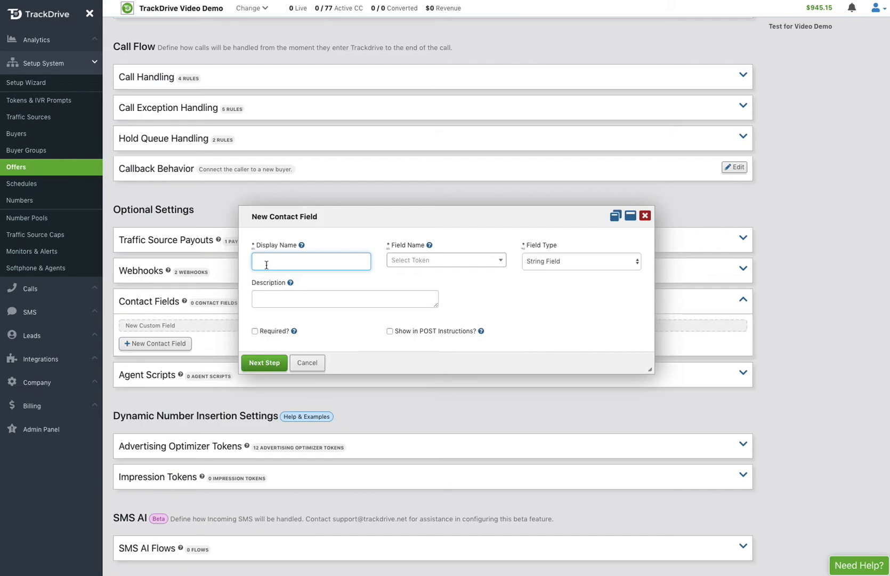
pyautogui.write('First Name')
pyautogui.click(426, 260)
pyautogui.write('f')
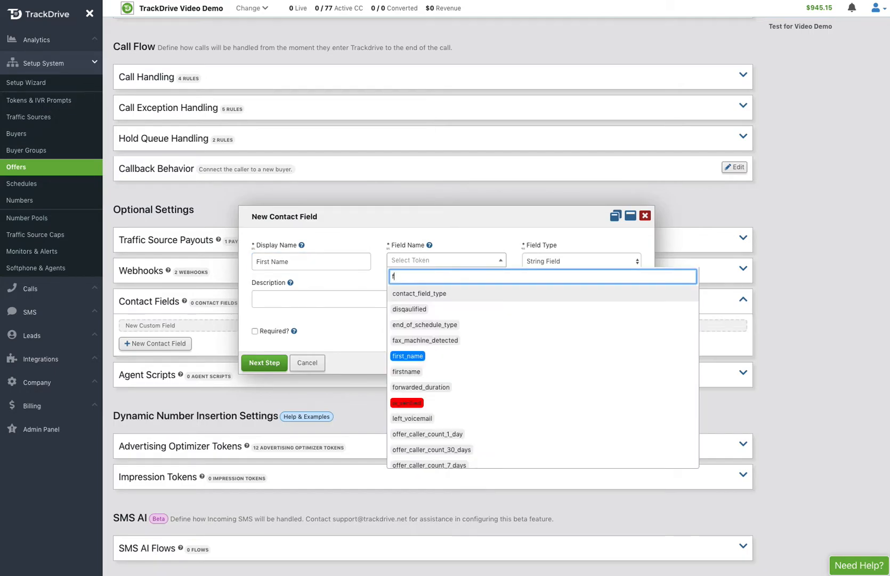
pyautogui.click(413, 354)
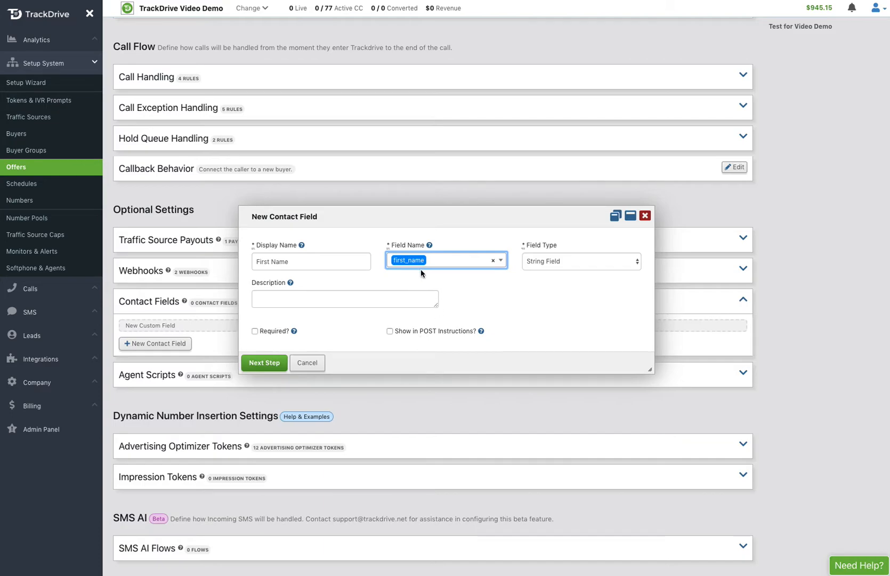
# Step: Enter the description "The first name of the contact on the lead."
pyautogui.click(325, 299)
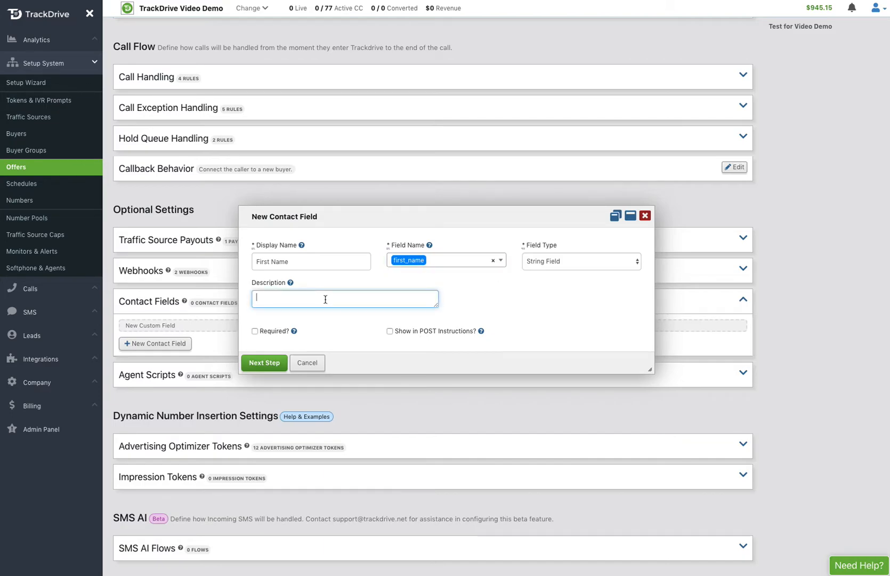
pyautogui.write('The first name of the contact on the lead.')
# Step: Leave the field not required, proceed to the next step and save the First Name contact field
pyautogui.click(255, 331)
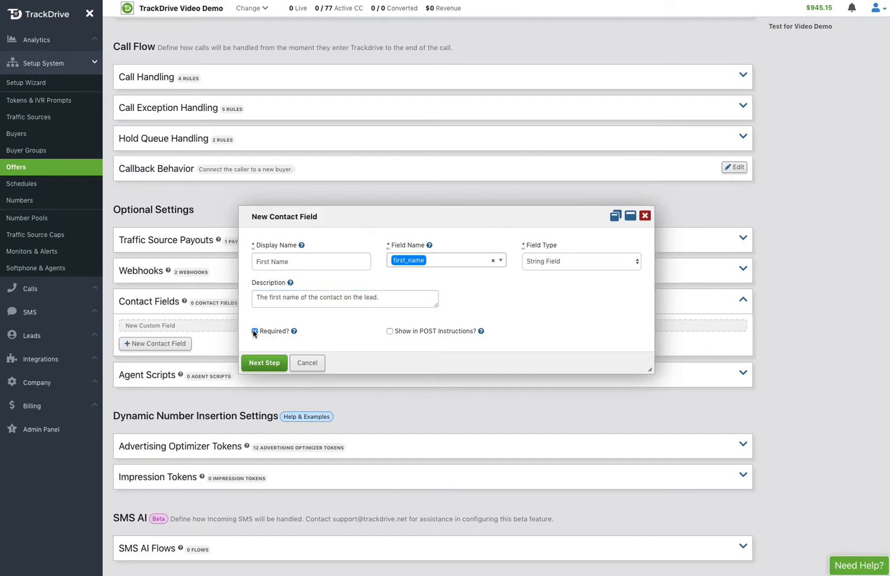
pyautogui.click(255, 331)
pyautogui.click(255, 331)
pyautogui.click(255, 331)
pyautogui.click(265, 363)
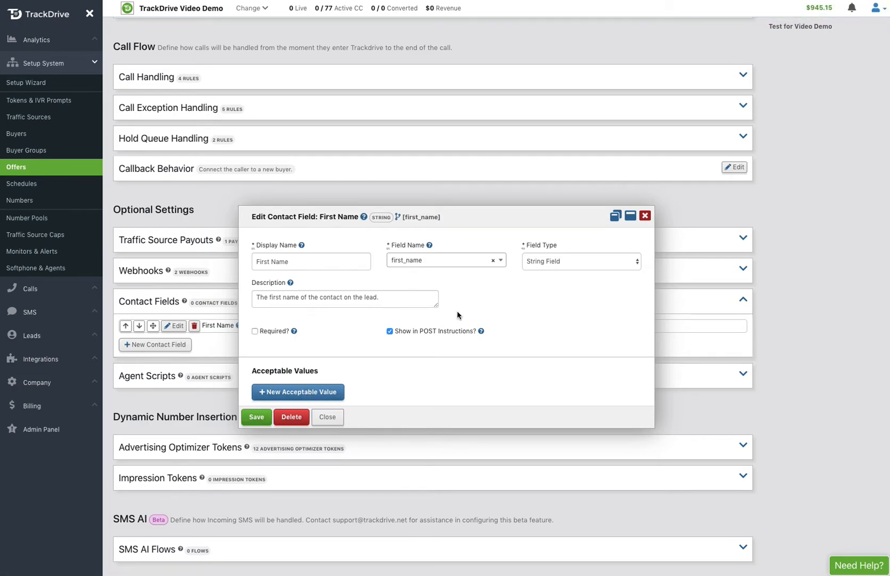
pyautogui.click(264, 417)
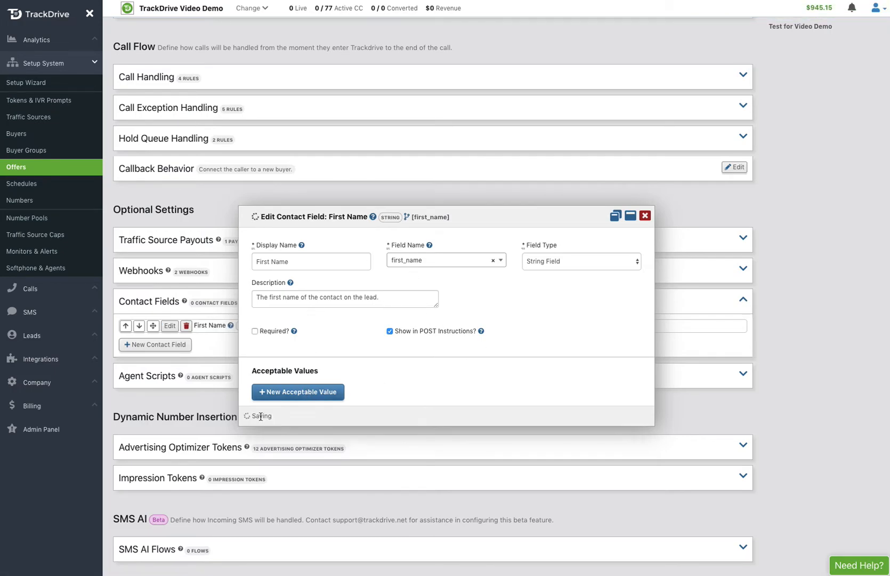
# Step: Create another contact field with display name Best Time To Call and new field name best_time_to_call
pyautogui.click(160, 344)
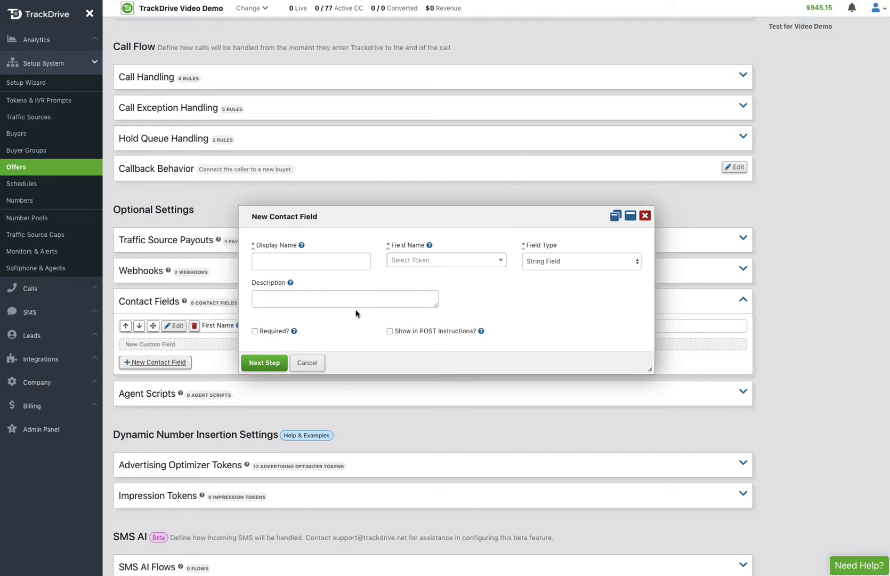
pyautogui.click(297, 259)
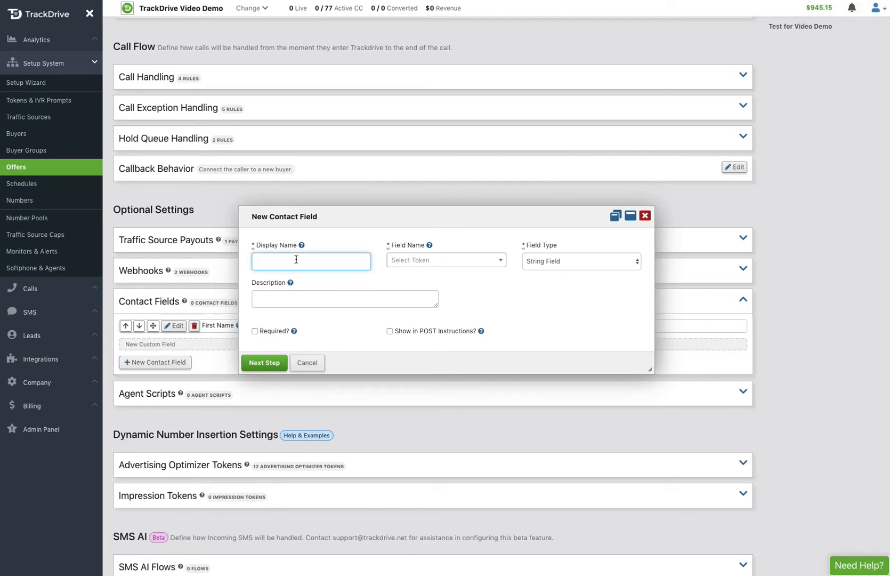
pyautogui.write('Best Time To Call')
pyautogui.click(422, 260)
pyautogui.write('b')
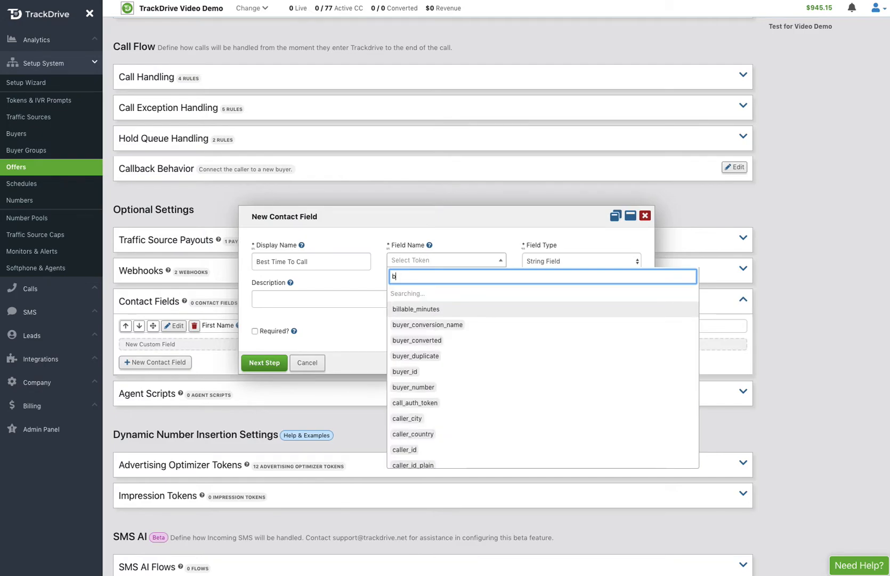
pyautogui.write('est')
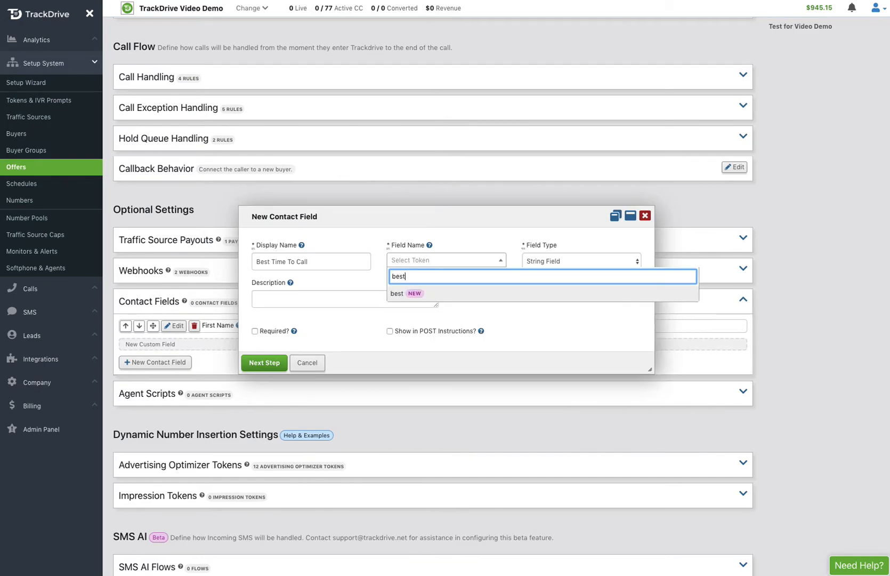
pyautogui.write('_tim')
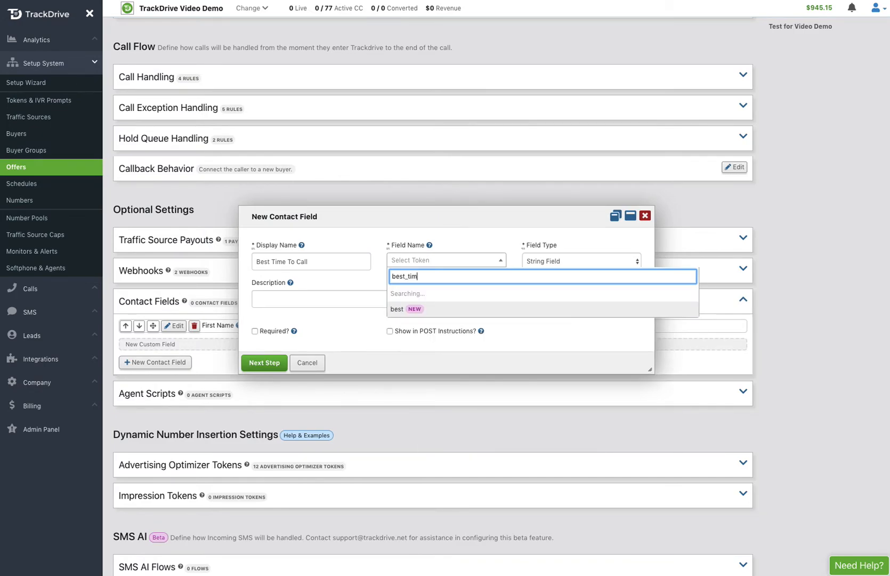
pyautogui.write('e_to_call')
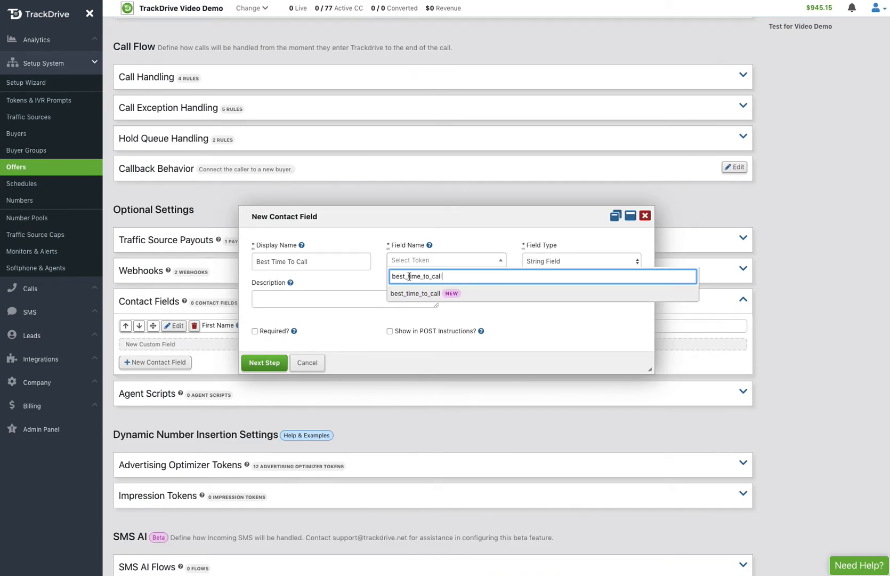
pyautogui.click(408, 294)
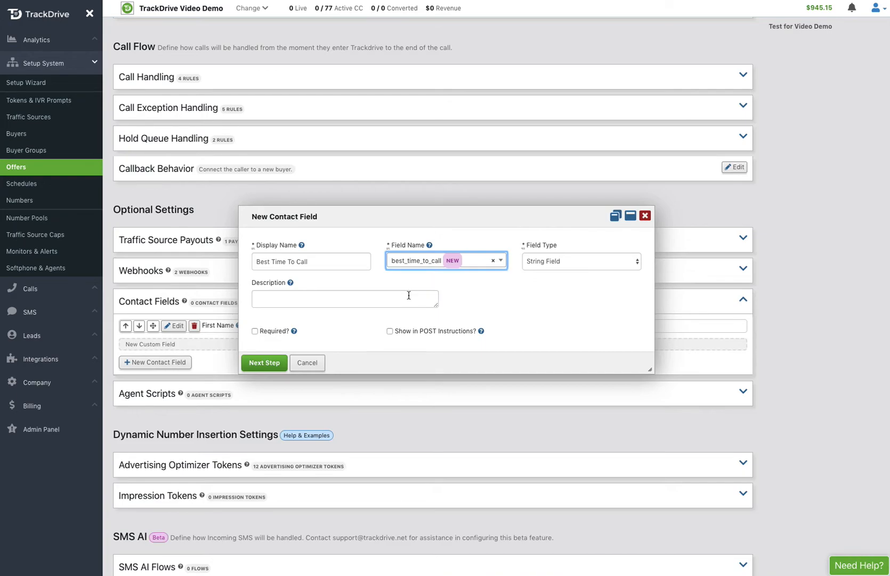
# Step: Enter the description "Best time to contact the lead.", enable Show in POST Instructions, and proceed to the next step
pyautogui.click(333, 302)
pyautogui.write('Best time to contact the lead.')
pyautogui.click(389, 330)
pyautogui.click(263, 364)
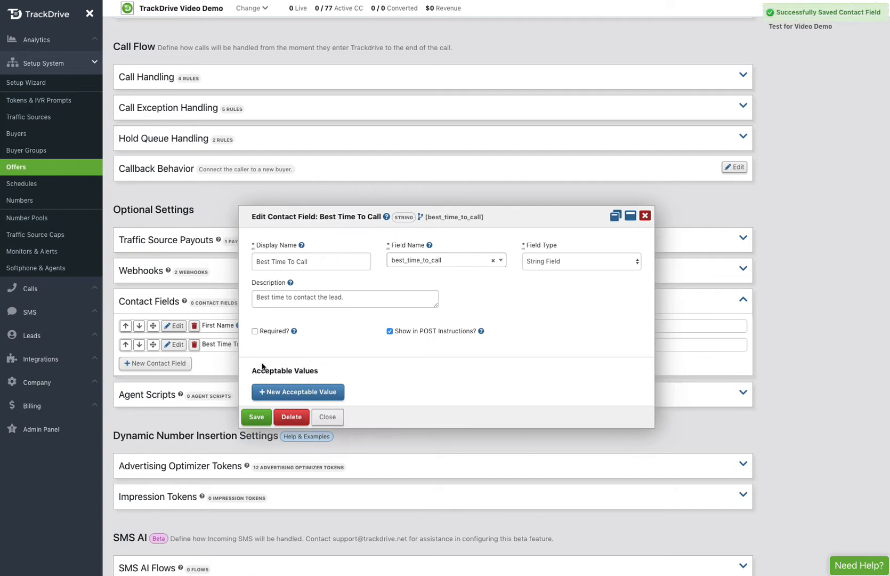
# Step: Add an acceptable value morning with friendly name Morning
pyautogui.click(297, 392)
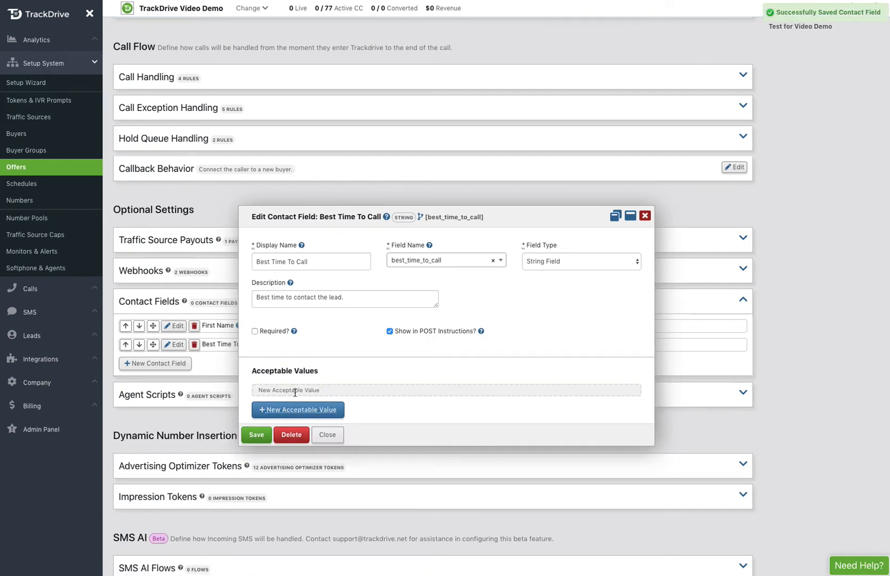
pyautogui.click(290, 268)
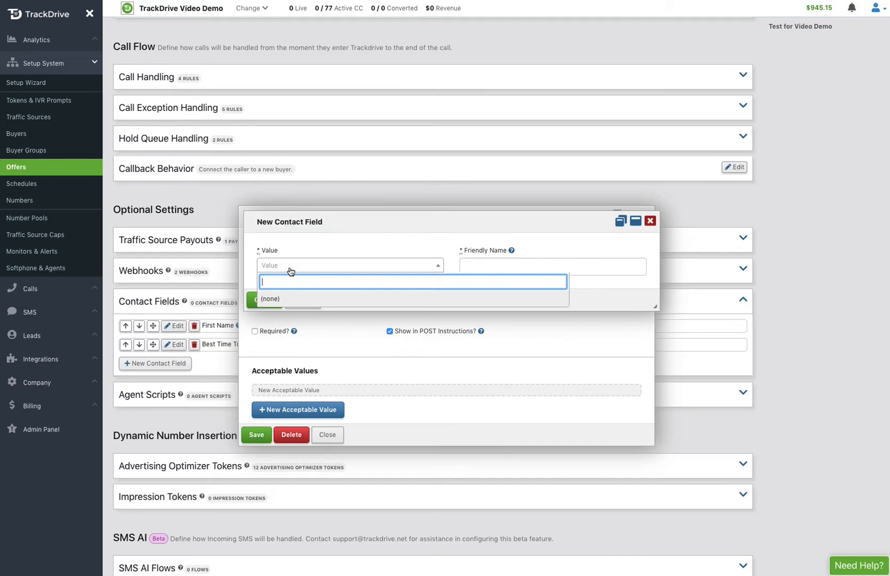
pyautogui.write('Morning')
pyautogui.click(274, 301)
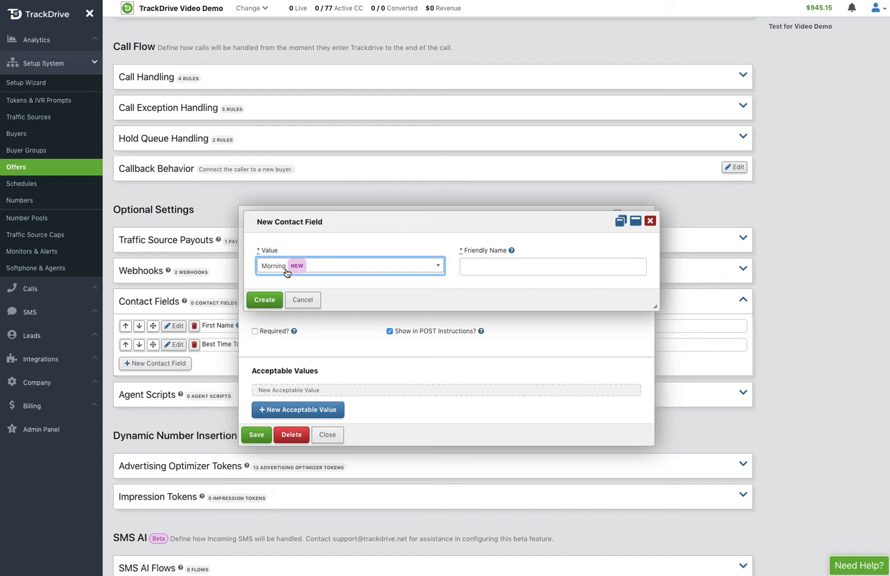
pyautogui.click(342, 272)
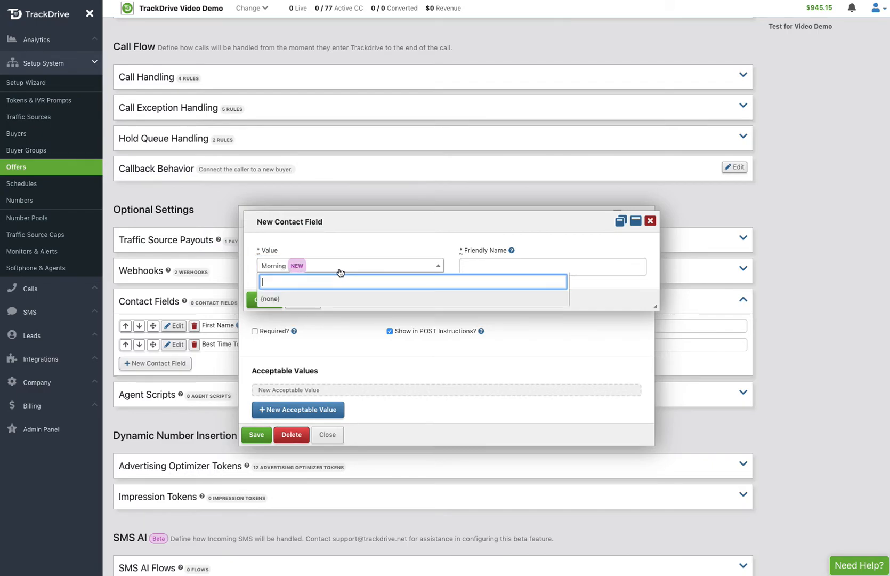
pyautogui.write('monring')
pyautogui.press('BackSpace')
pyautogui.press('BackSpace')
pyautogui.press('BackSpace')
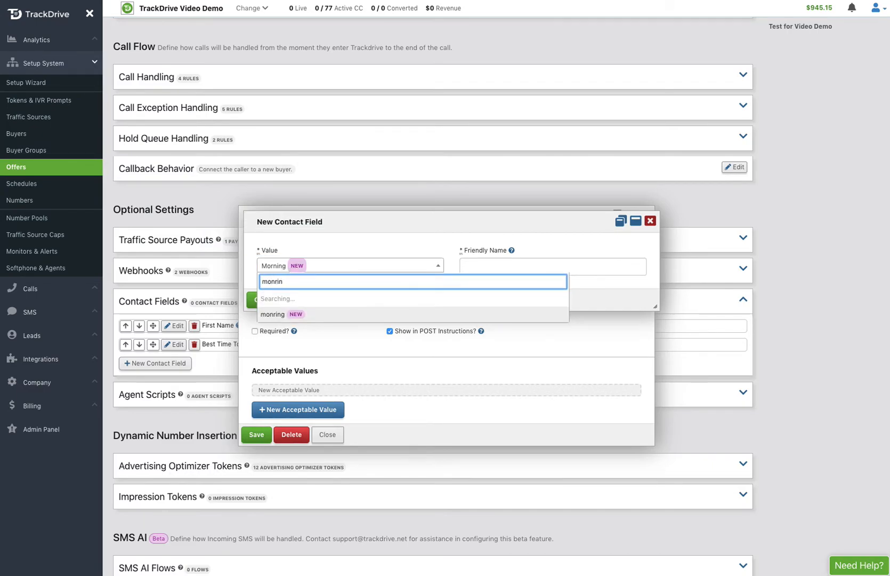
pyautogui.press('BackSpace')
pyautogui.press('BackSpace')
pyautogui.write('rning')
pyautogui.click(275, 299)
pyautogui.click(479, 263)
pyautogui.write('Morning')
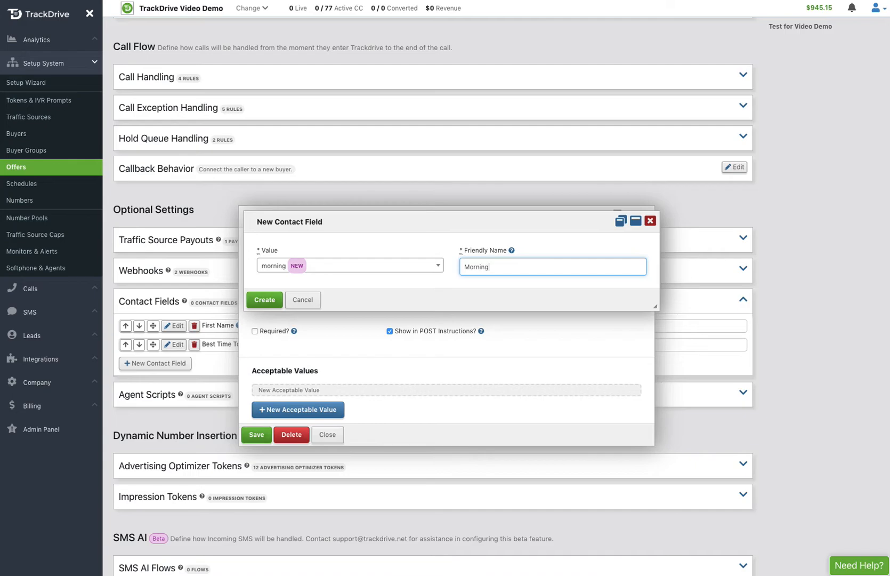
pyautogui.click(264, 299)
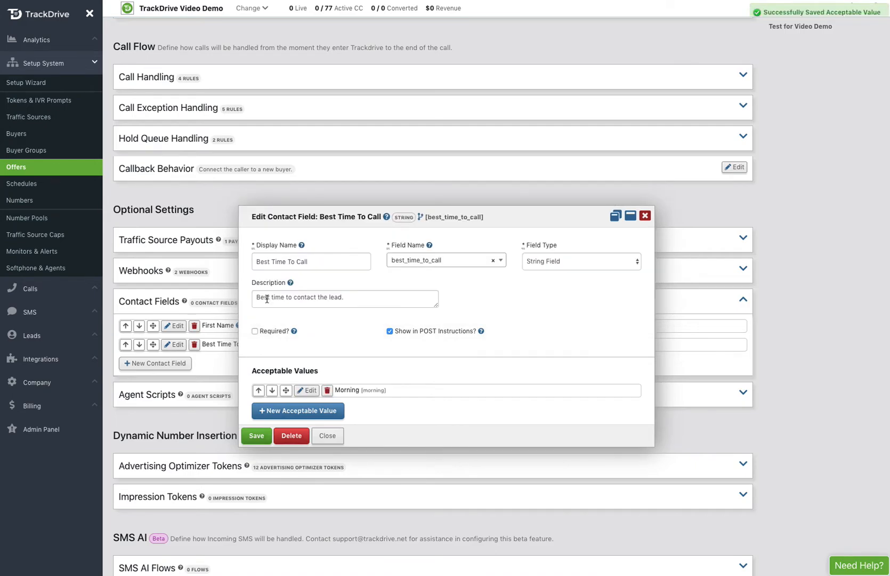
# Step: Add an acceptable value afternoon with friendly name Afternoon
pyautogui.click(287, 423)
pyautogui.click(302, 269)
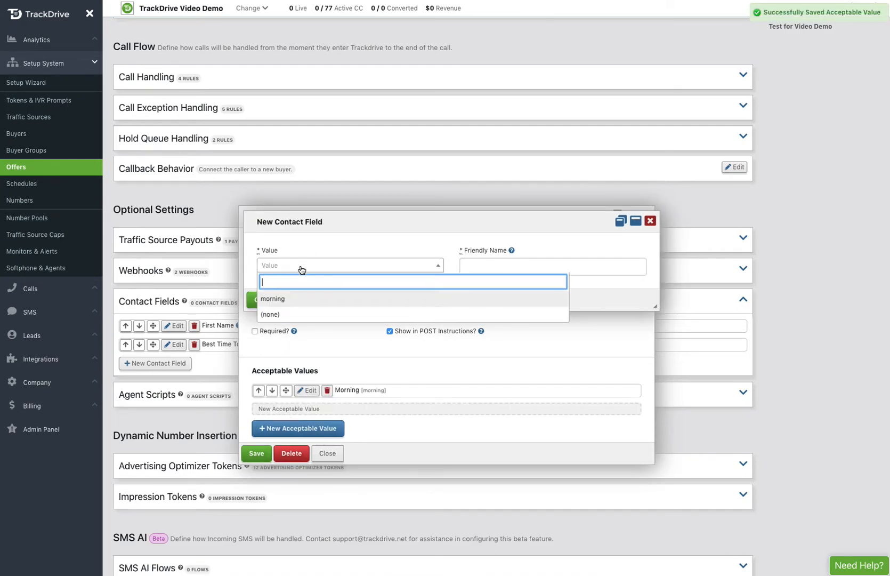
pyautogui.write('evening')
pyautogui.press('BackSpace')
pyautogui.press('BackSpace')
pyautogui.press('BackSpace')
pyautogui.press('BackSpace')
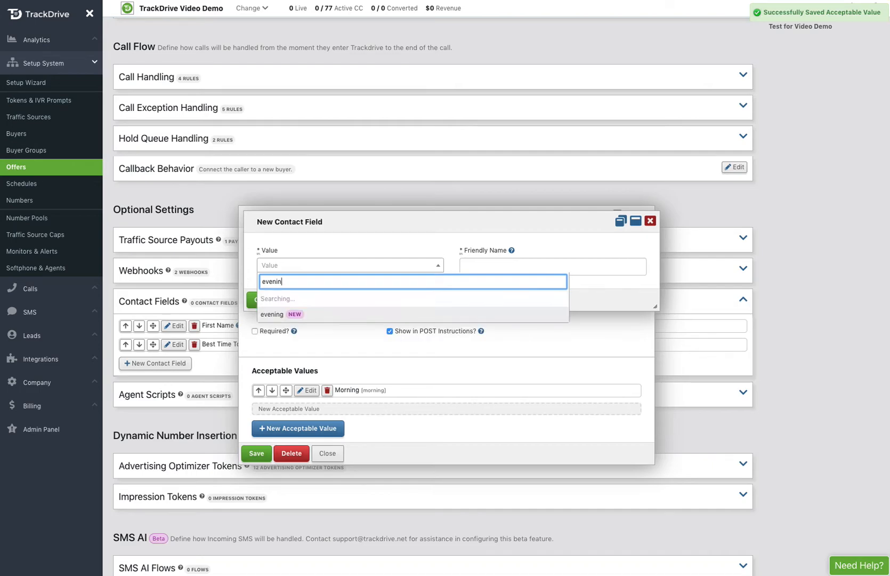
pyautogui.press('BackSpace')
pyautogui.press('BackSpace')
pyautogui.press('BackSpace')
pyautogui.write('afternoon')
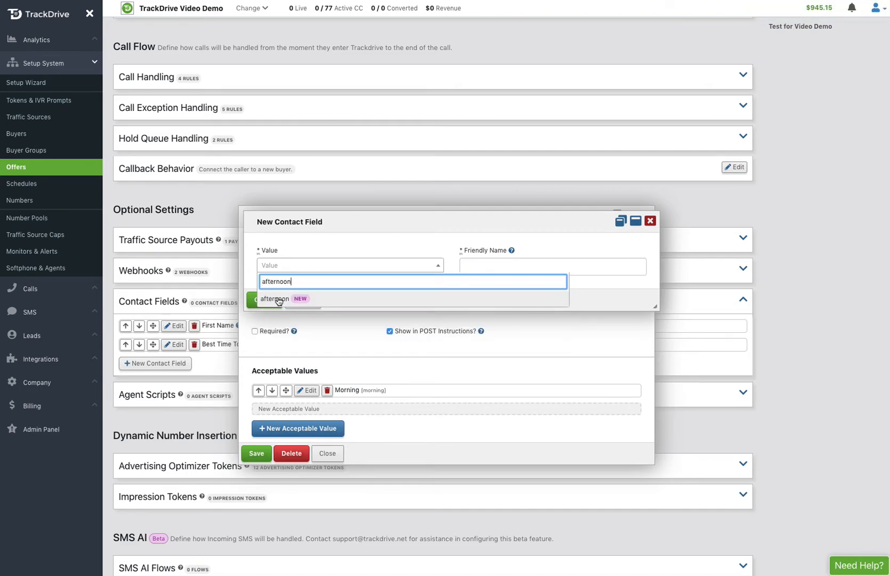
pyautogui.click(280, 300)
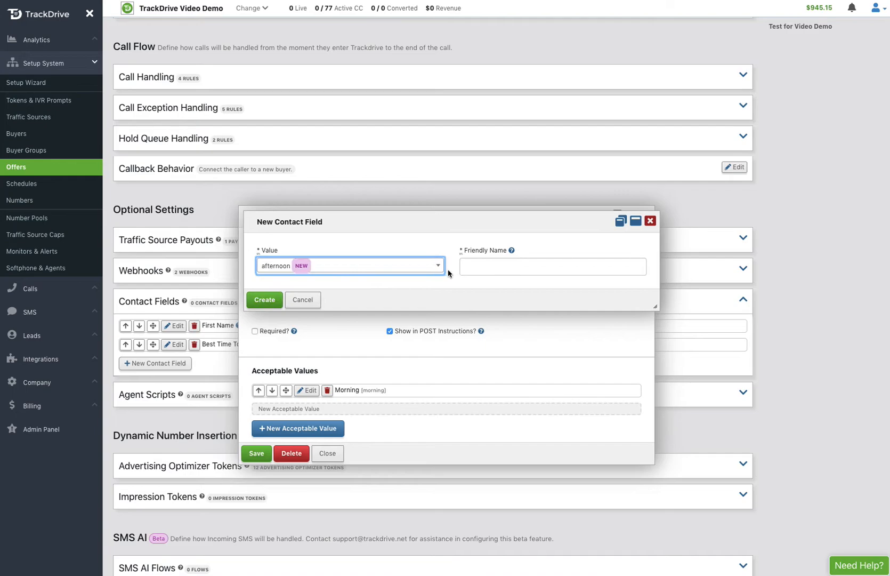
pyautogui.click(471, 267)
pyautogui.write('After')
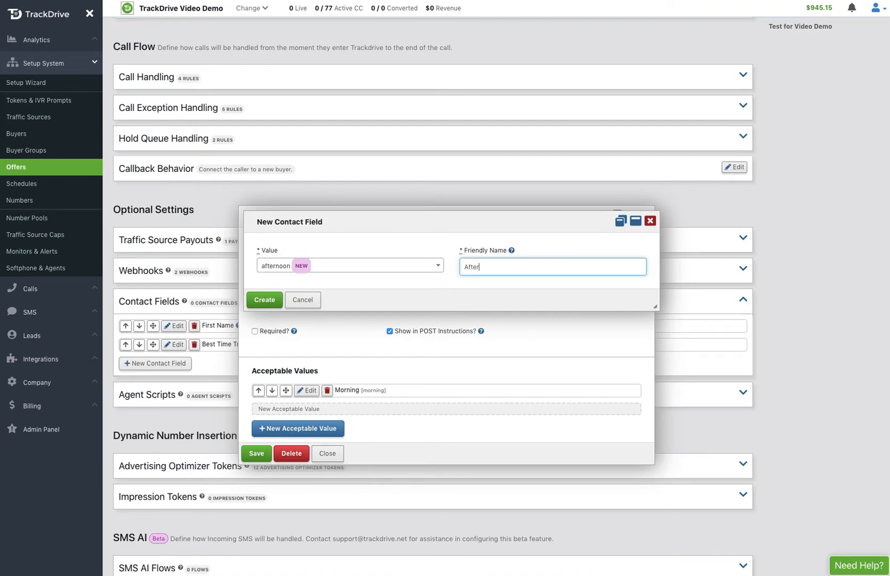
pyautogui.write('noon')
pyautogui.click(264, 300)
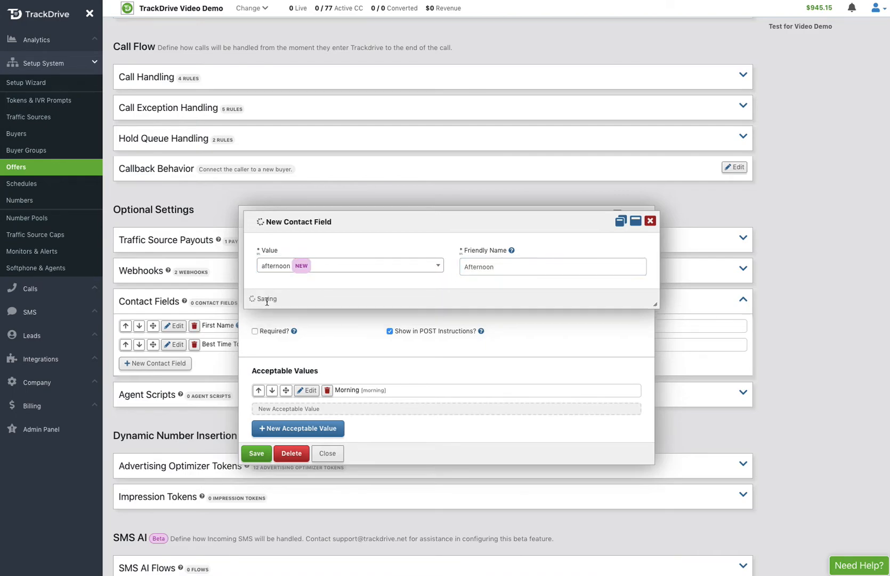
# Step: Add an acceptable value evening with friendly name Evening
pyautogui.click(281, 431)
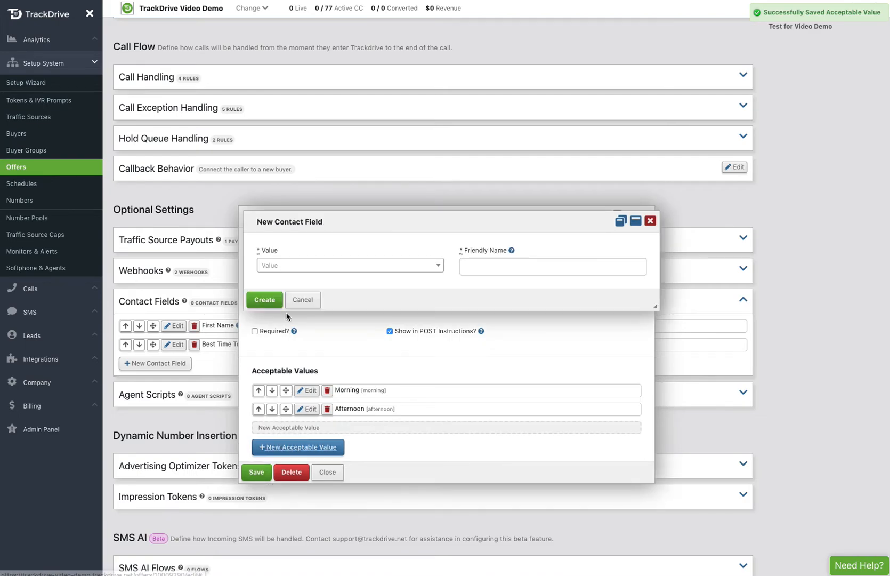
pyautogui.click(293, 265)
pyautogui.write('evening')
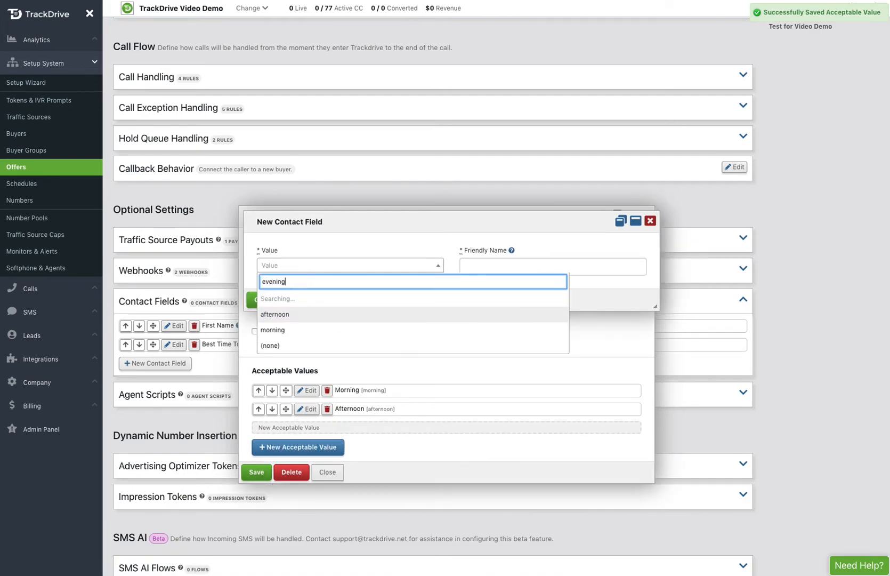
pyautogui.click(275, 299)
pyautogui.press('Tab')
pyautogui.write('Evening')
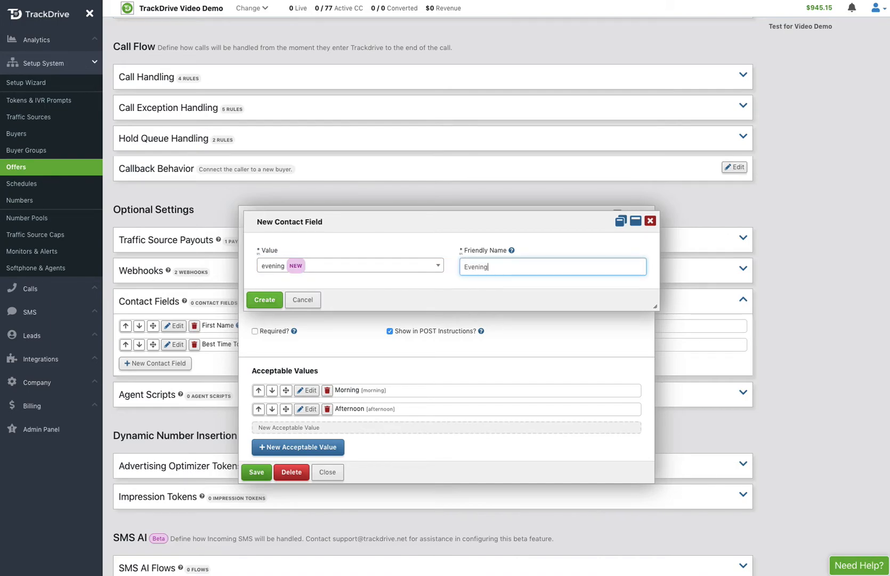
pyautogui.click(267, 299)
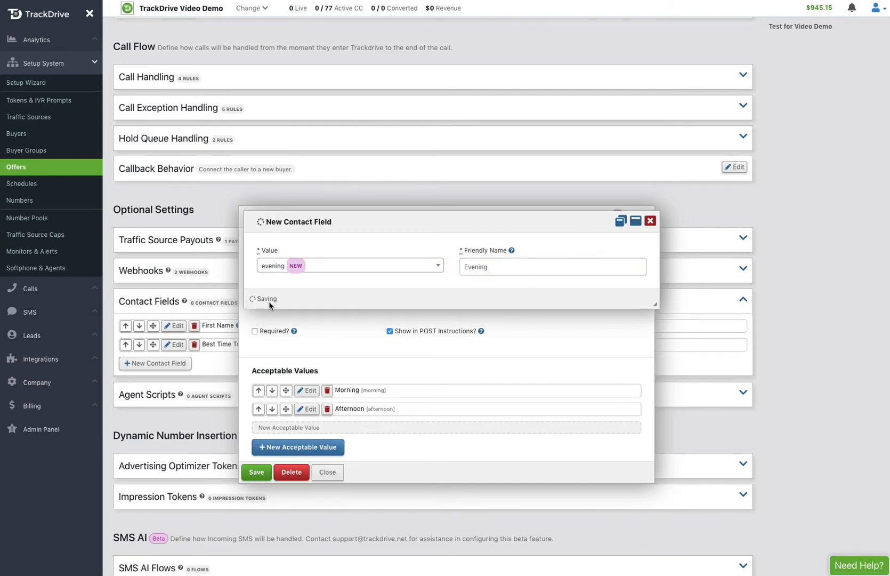
# Step: Add an acceptable value anytime with friendly name Anytime
pyautogui.click(288, 449)
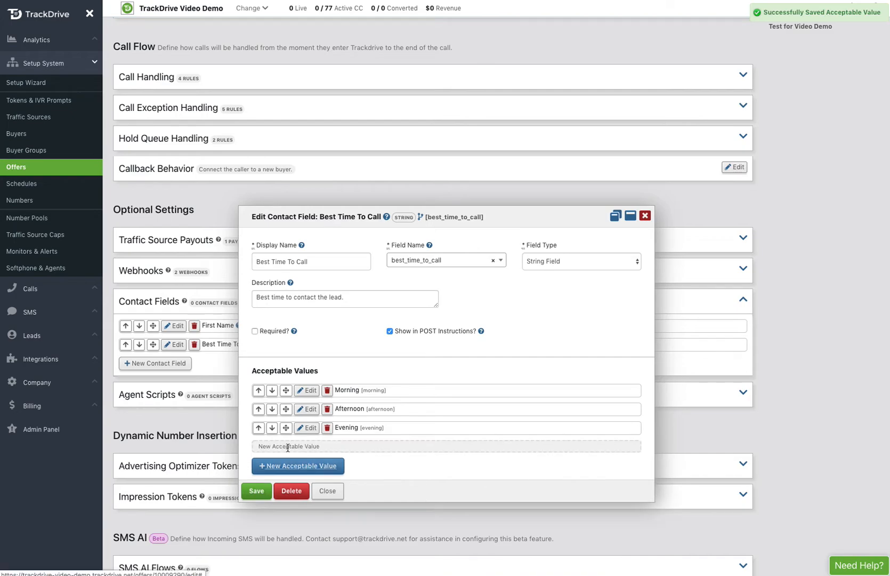
pyautogui.write('a')
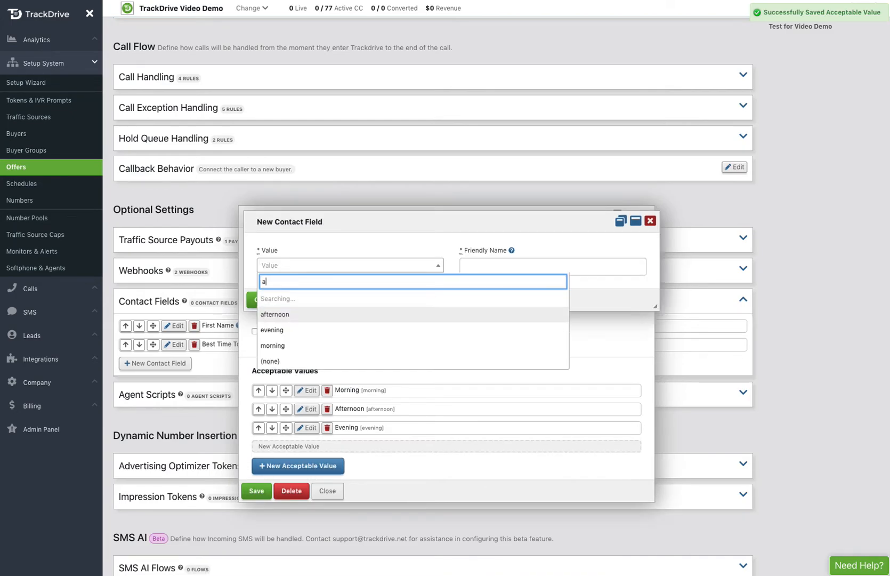
pyautogui.write('nytime')
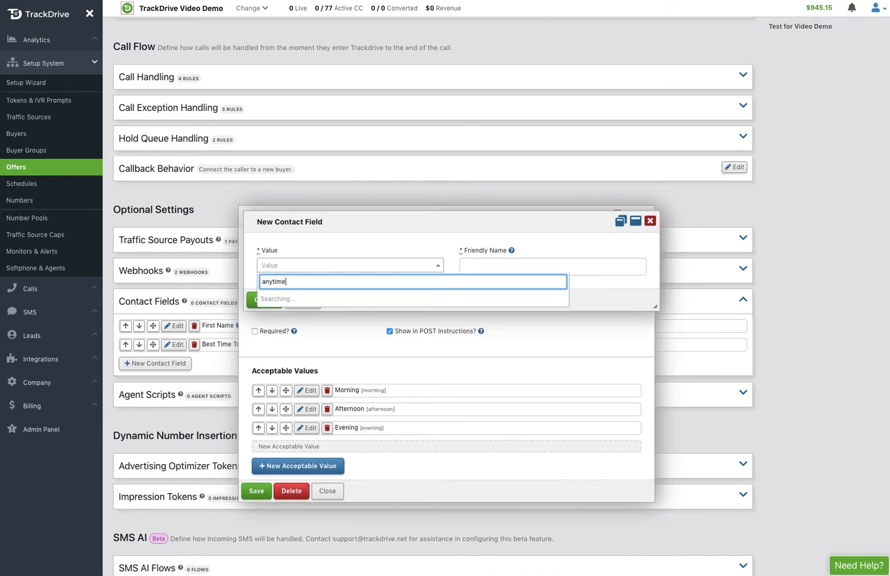
pyautogui.press('Return')
pyautogui.click(485, 269)
pyautogui.write('Anytime')
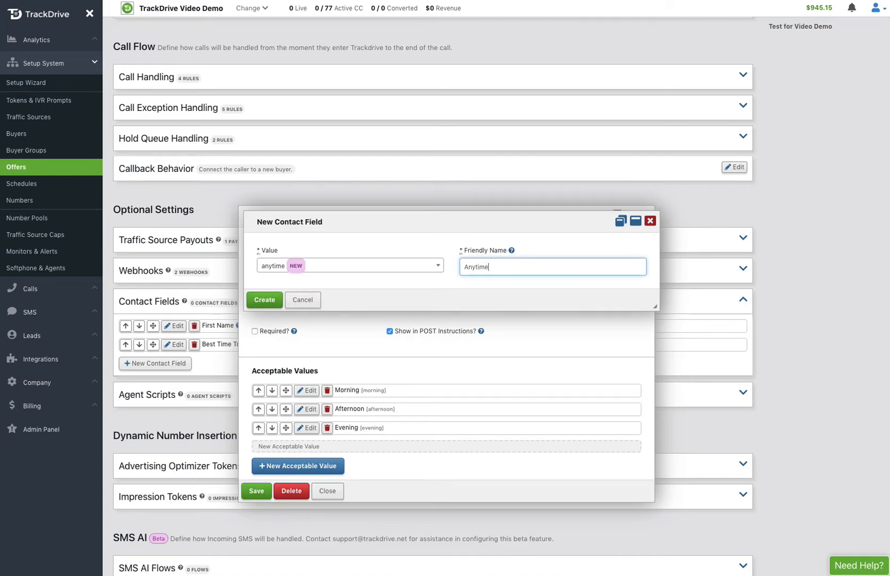
pyautogui.click(264, 301)
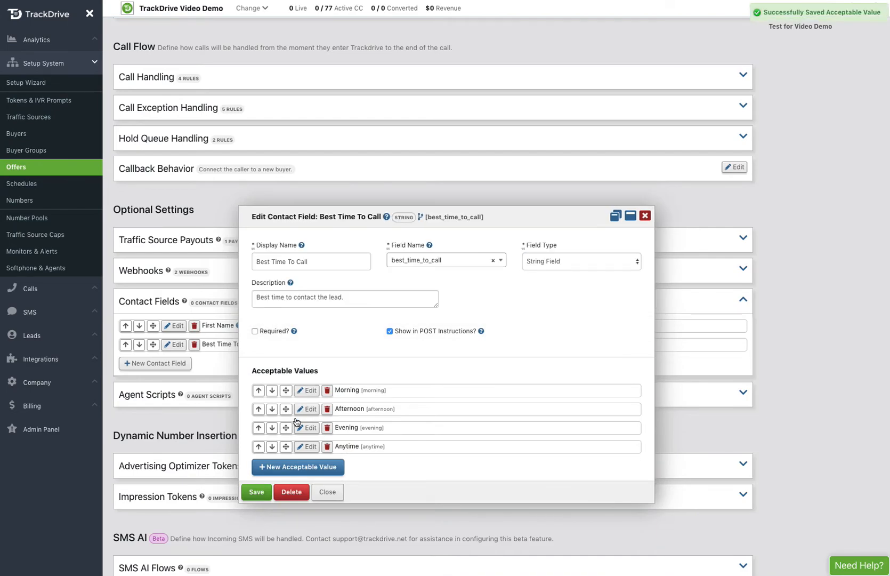
# Step: Add an acceptable value unknown with friendly name Unknown, then save the Best Time To Call field
pyautogui.click(284, 467)
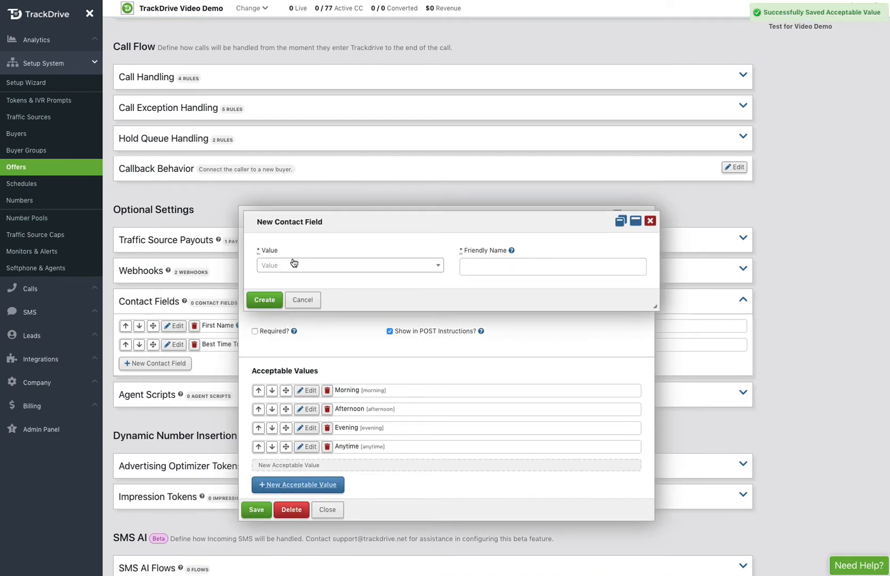
pyautogui.click(292, 266)
pyautogui.write('unknown')
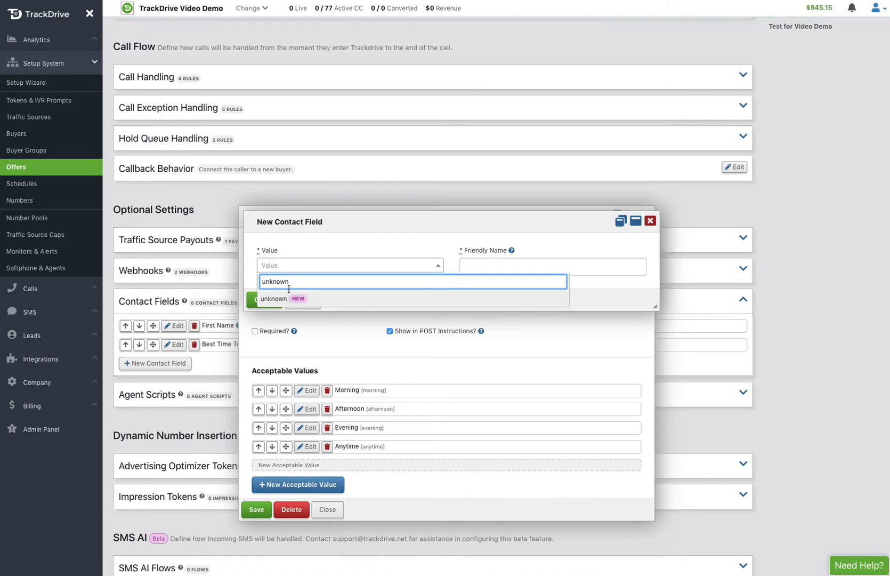
pyautogui.click(280, 293)
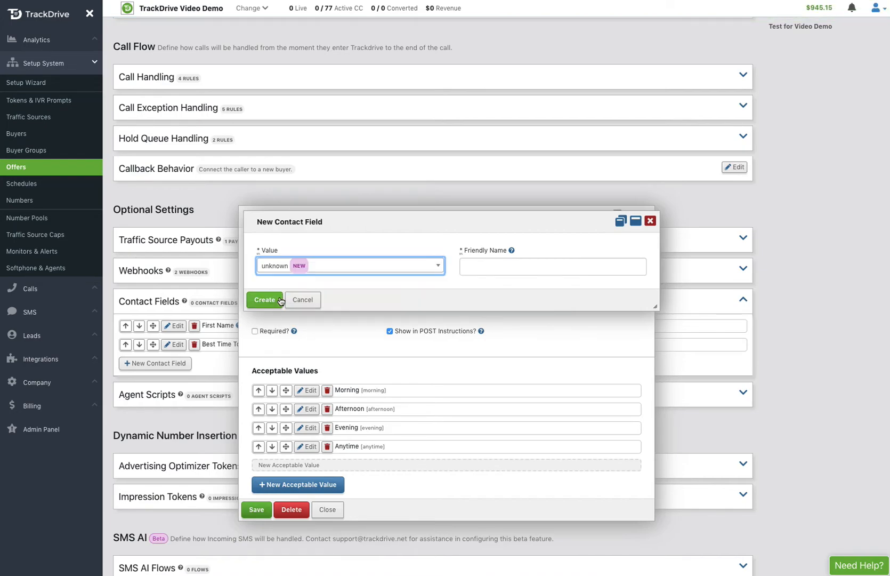
pyautogui.click(495, 263)
pyautogui.write('Un')
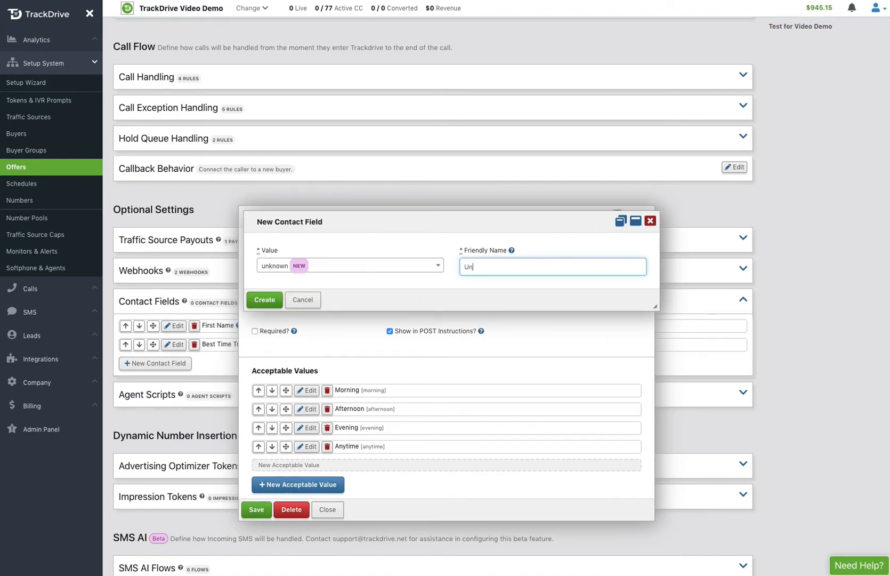
pyautogui.write('known.')
pyautogui.click(265, 299)
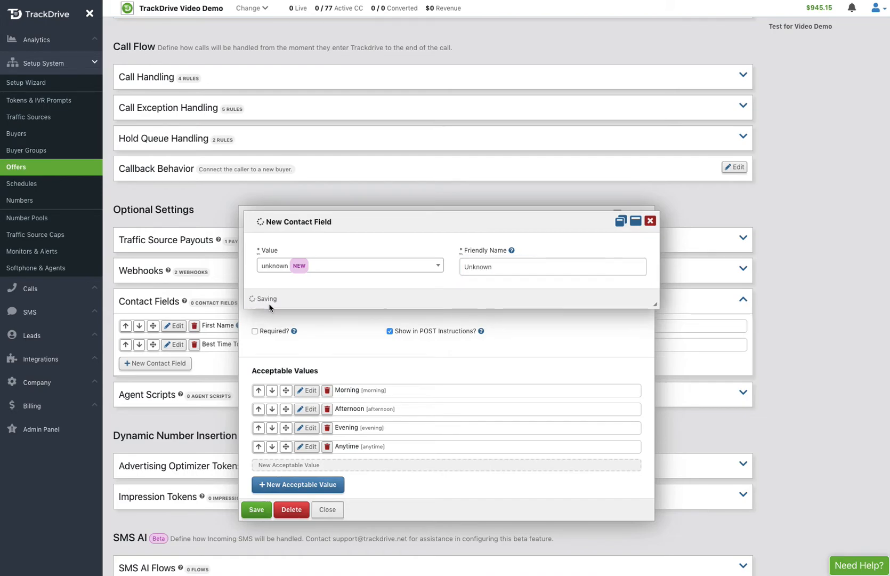
pyautogui.click(256, 511)
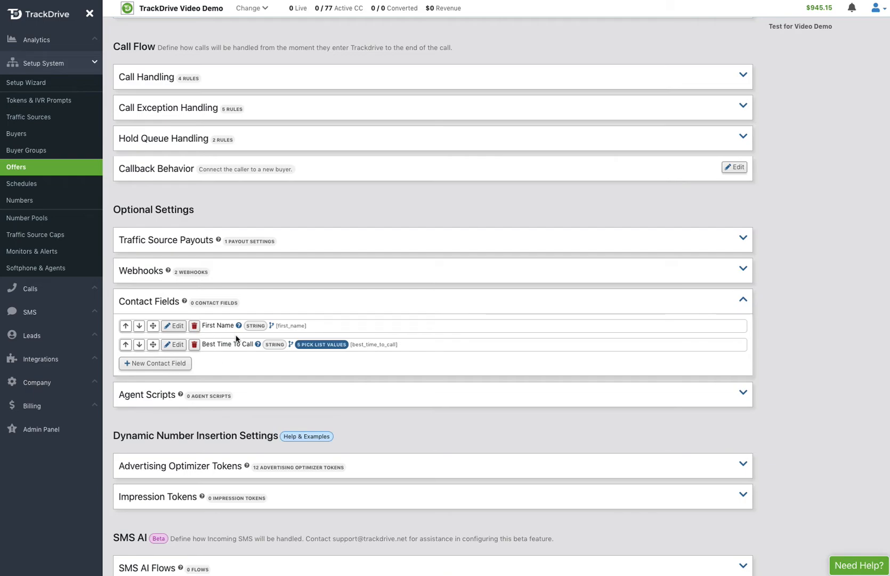
# Step: Start a new contact field of type Formula Field with the description "Total loan amount"
pyautogui.click(166, 364)
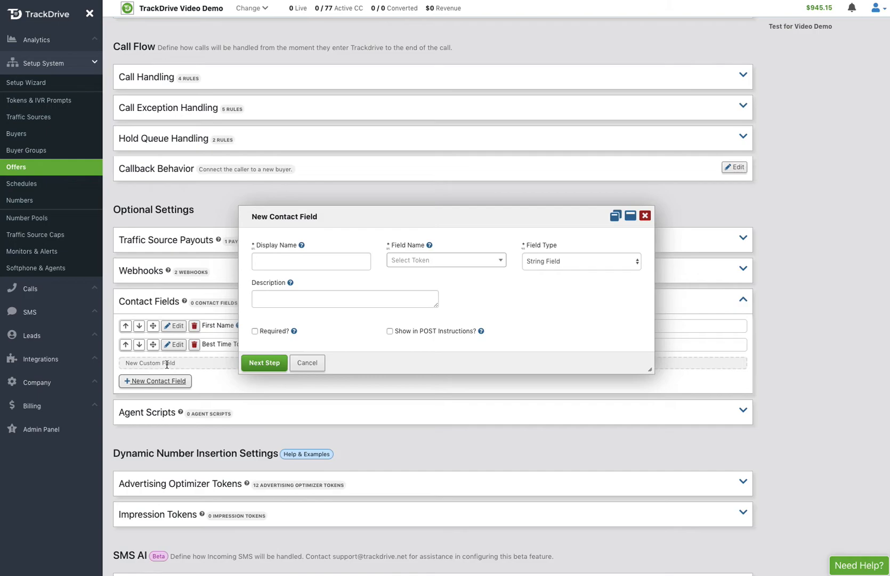
pyautogui.click(537, 271)
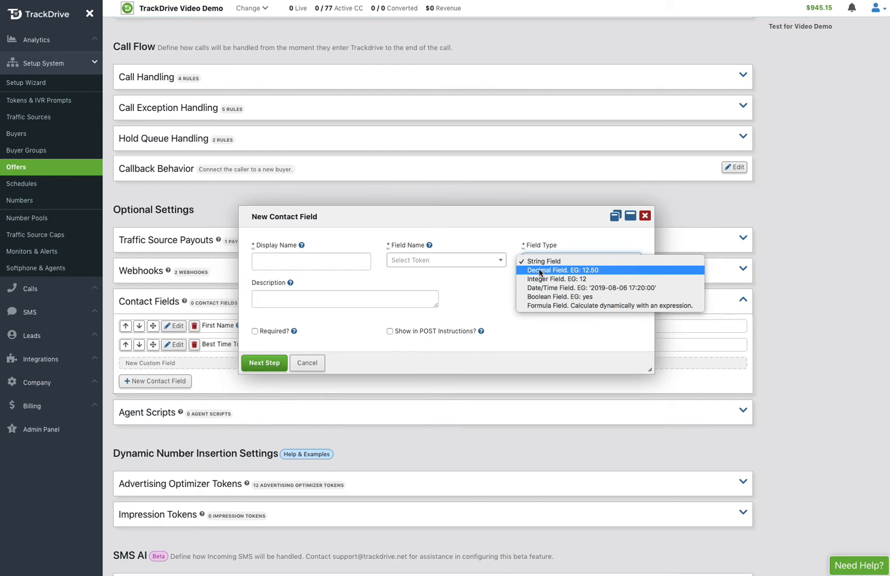
pyautogui.click(552, 305)
pyautogui.click(359, 294)
pyautogui.write('To')
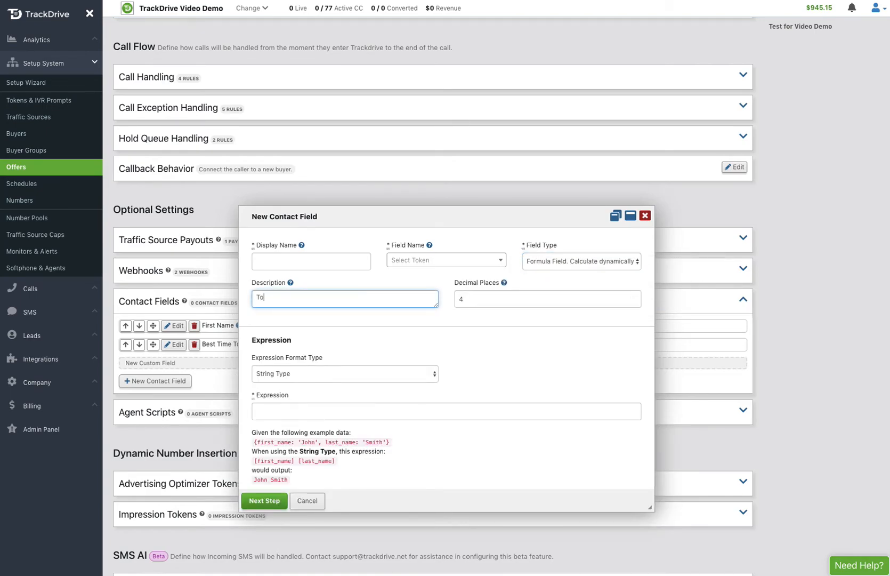
pyautogui.write('tal loan amount')
# Step: Set the decimal places to 0 and the expression format type to Integer Type
pyautogui.click(466, 298)
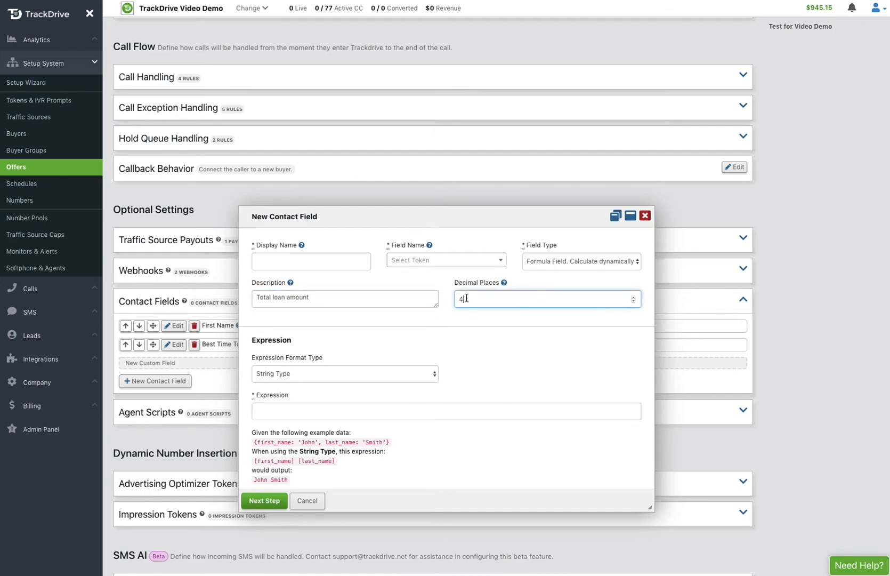
pyautogui.press('BackSpace')
pyautogui.write('0')
pyautogui.click(378, 375)
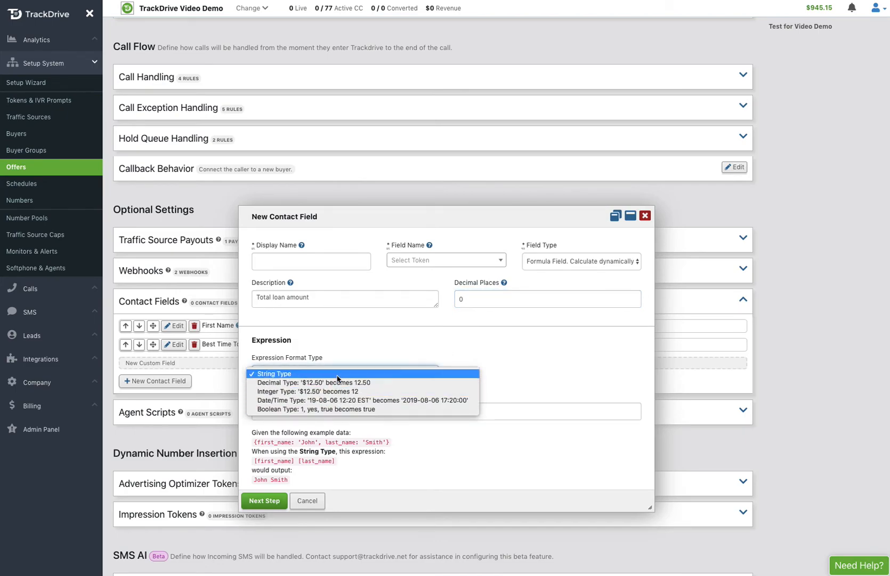
pyautogui.click(312, 393)
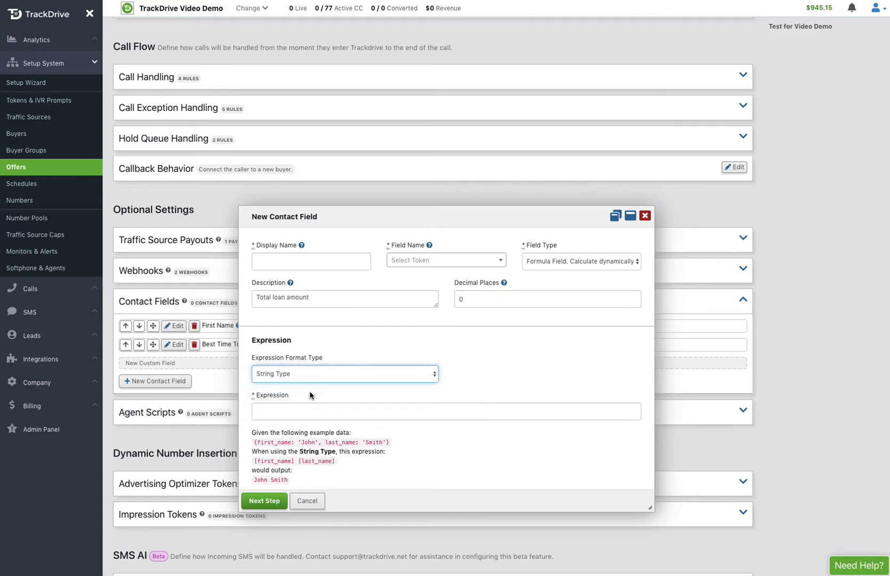
# Step: Enter the expression [first_mortgage_balance]+[second_mortgage_balance]+[cash_out_desired] and try to proceed to the next step
pyautogui.click(283, 407)
pyautogui.write('[')
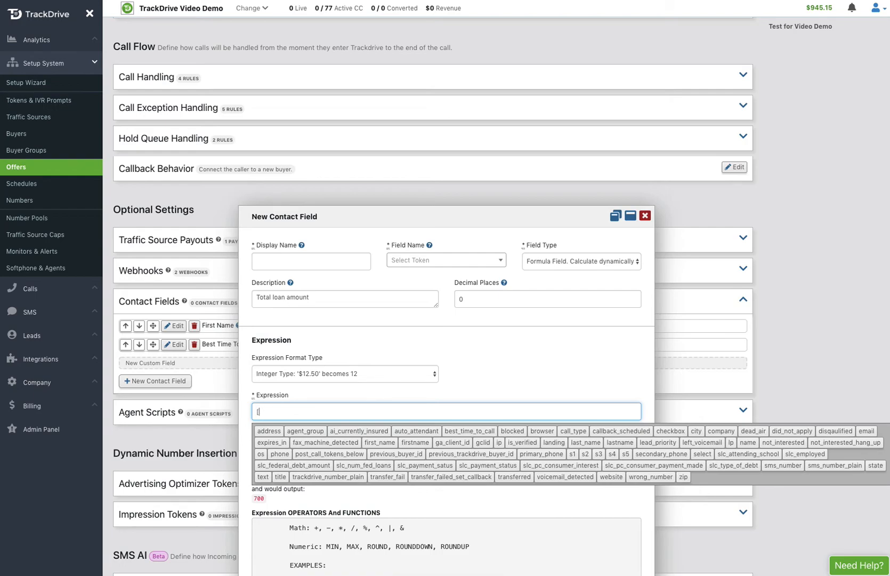
pyautogui.write('first_mortgage_balance]+[se')
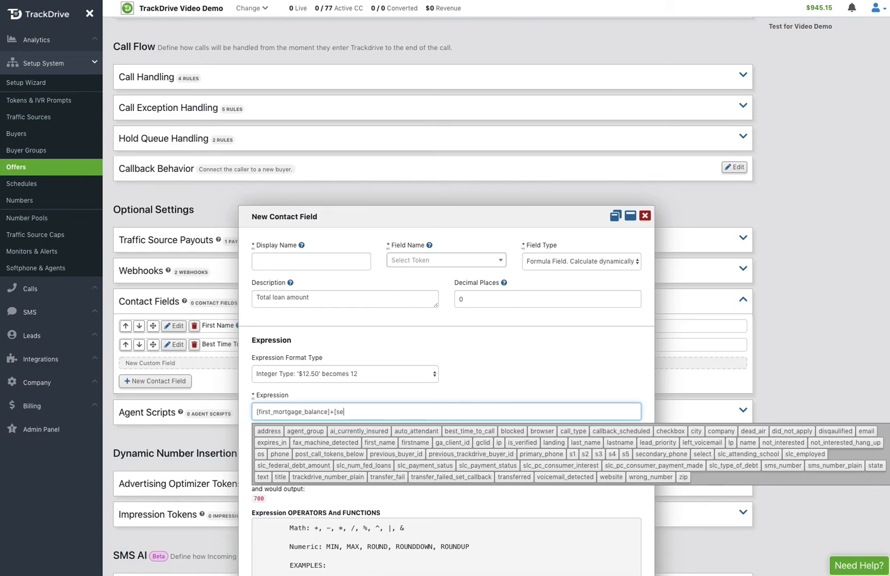
pyautogui.write('cond_mortgage_balance')
pyautogui.write(']+(cash')
pyautogui.press('BackSpace')
pyautogui.press('BackSpace')
pyautogui.write('[cash')
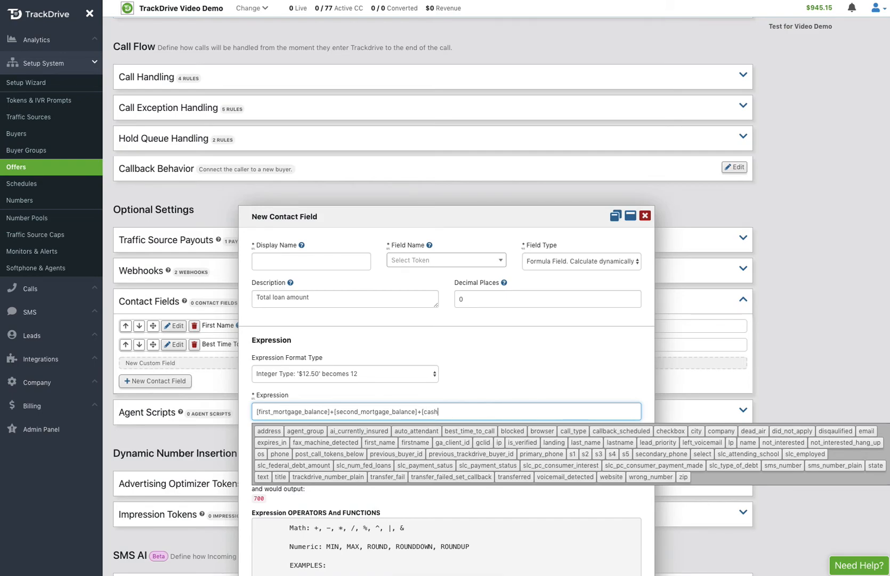
pyautogui.write('_out_desired]')
pyautogui.click(493, 354)
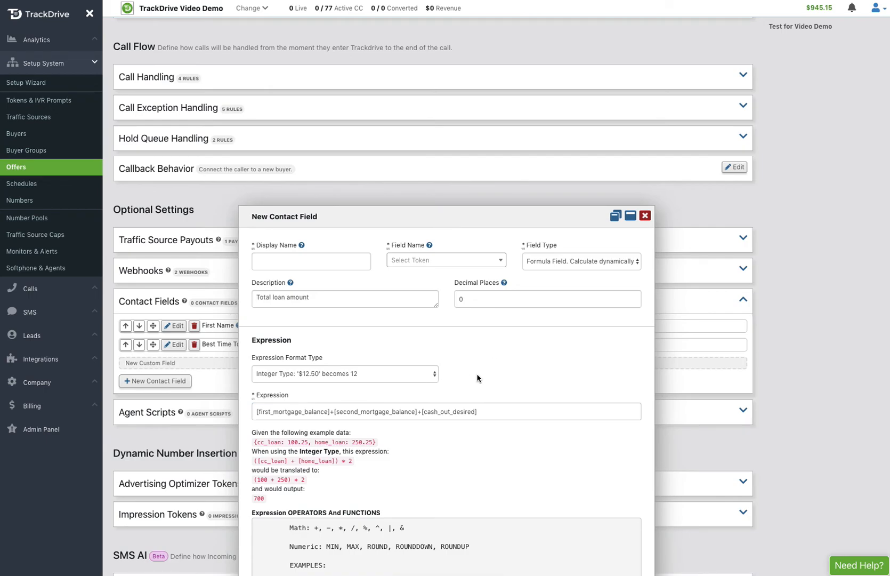
pyautogui.scroll(-3, 424, 436)
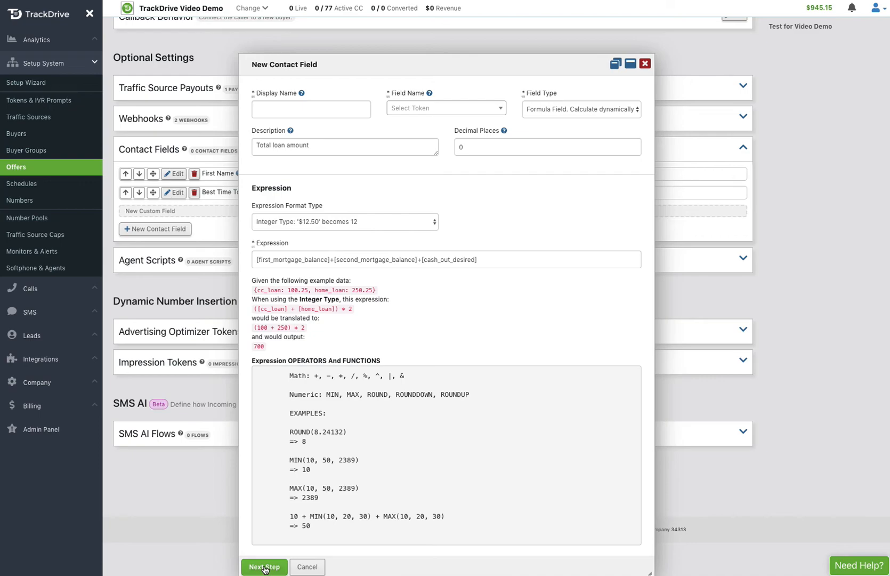
pyautogui.click(265, 567)
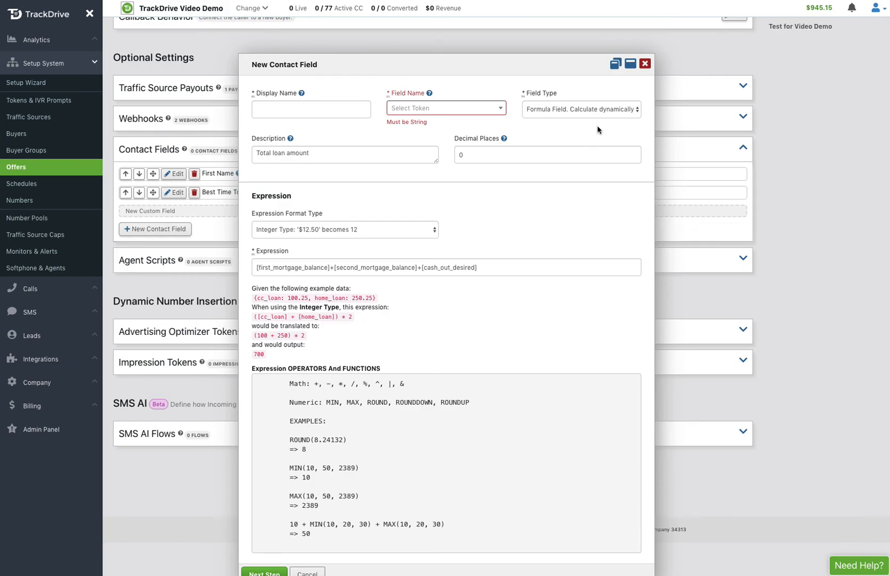
# Step: Set the display name to Desired Loan Amount and create the new field name desired_loan_amount
pyautogui.click(313, 114)
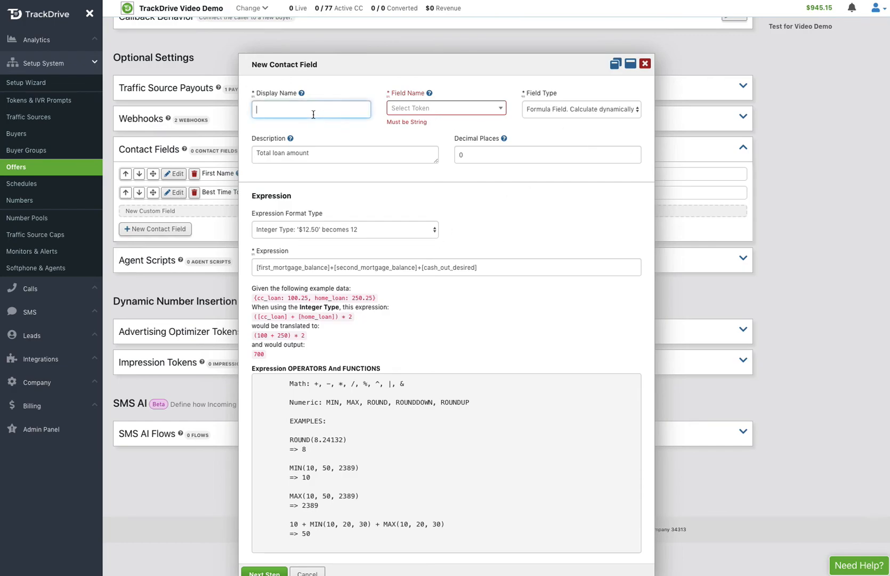
pyautogui.write('Tota')
pyautogui.press('BackSpace')
pyautogui.press('BackSpace')
pyautogui.press('BackSpace')
pyautogui.write('Desired Loan Amount')
pyautogui.click(430, 109)
pyautogui.write('desired_loan')
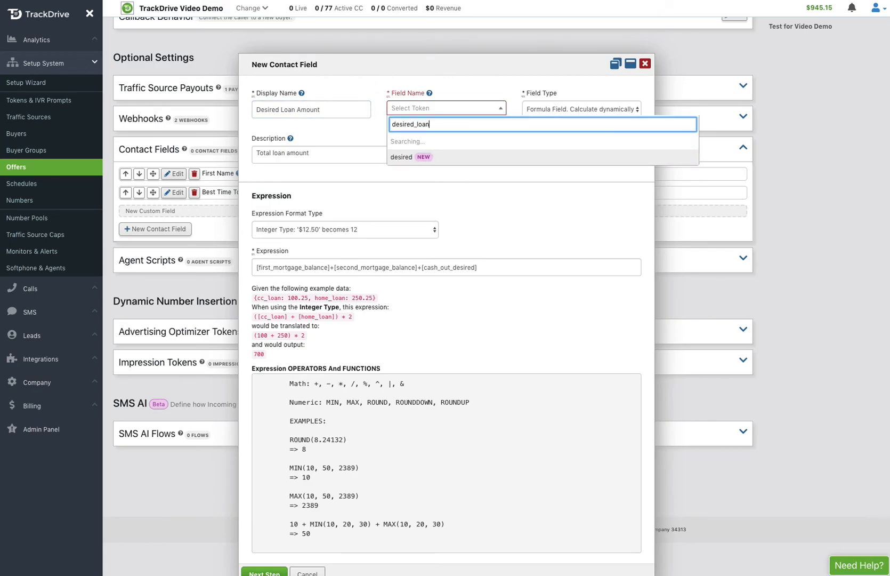
pyautogui.write('_amount')
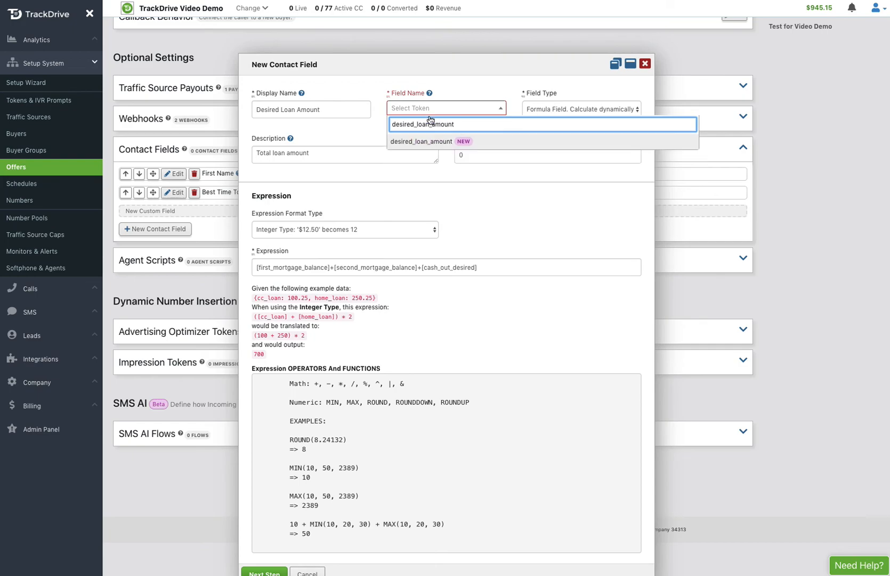
pyautogui.click(417, 142)
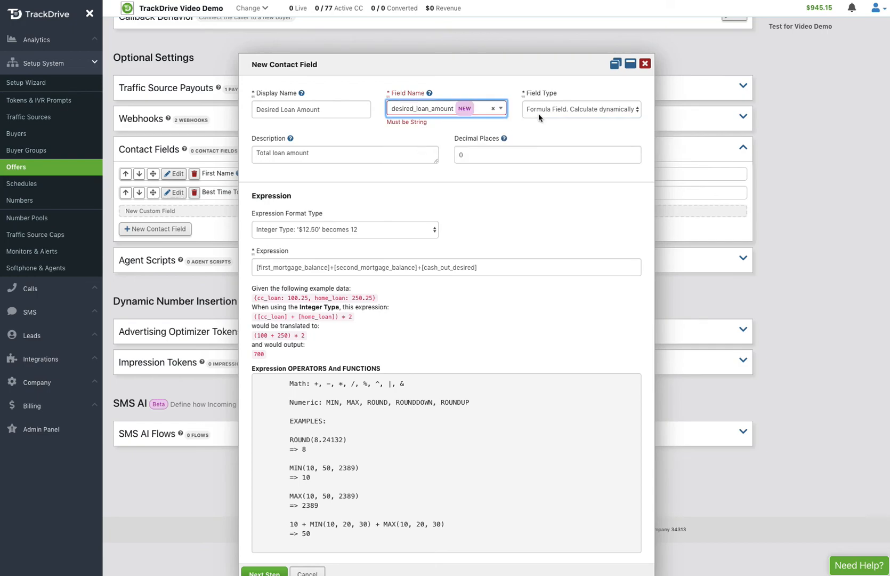
# Step: Proceed to the next step and save the Desired Loan Amount contact field
pyautogui.scroll(-1, 511, 245)
pyautogui.click(271, 566)
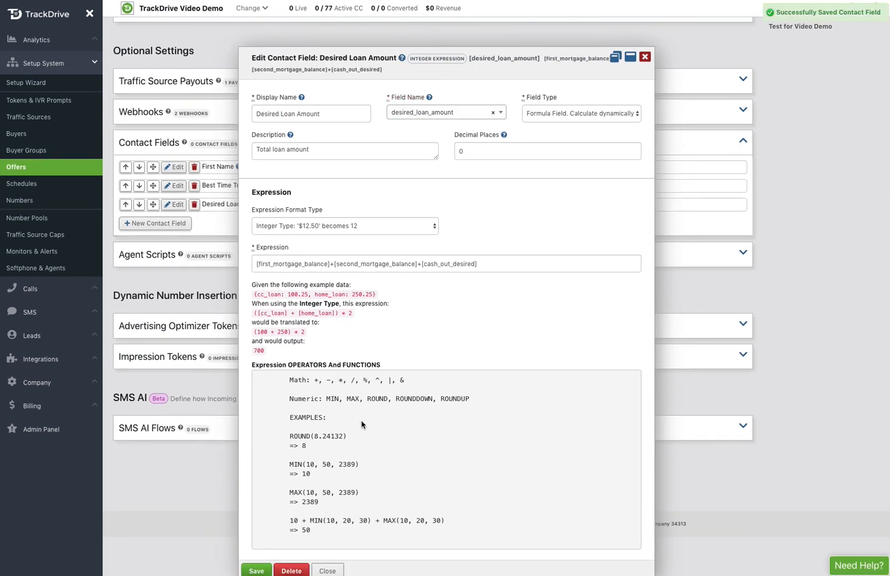
pyautogui.scroll(-1, 363, 425)
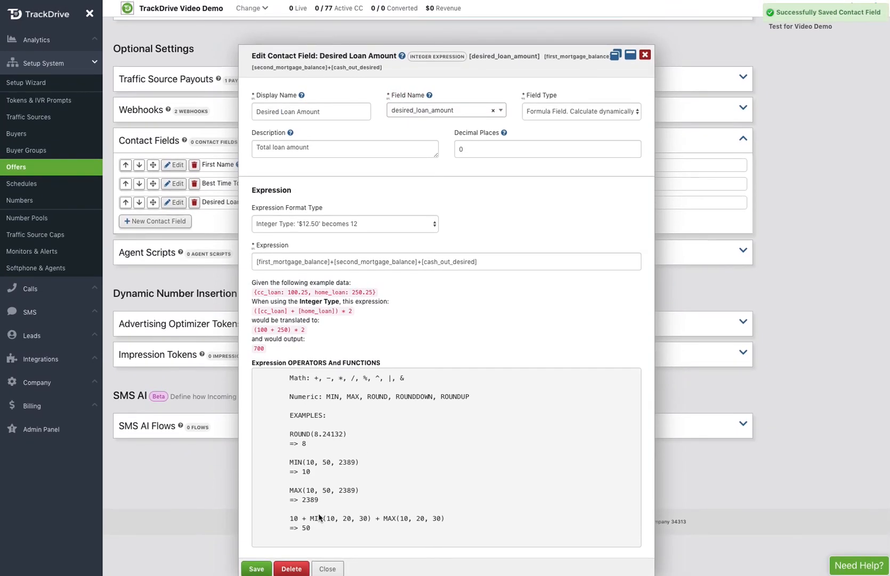
pyautogui.click(257, 568)
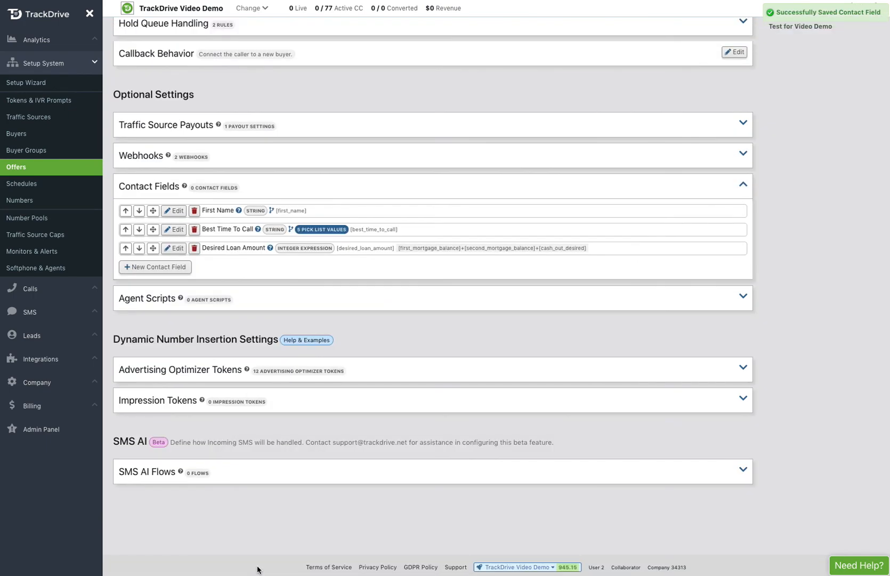